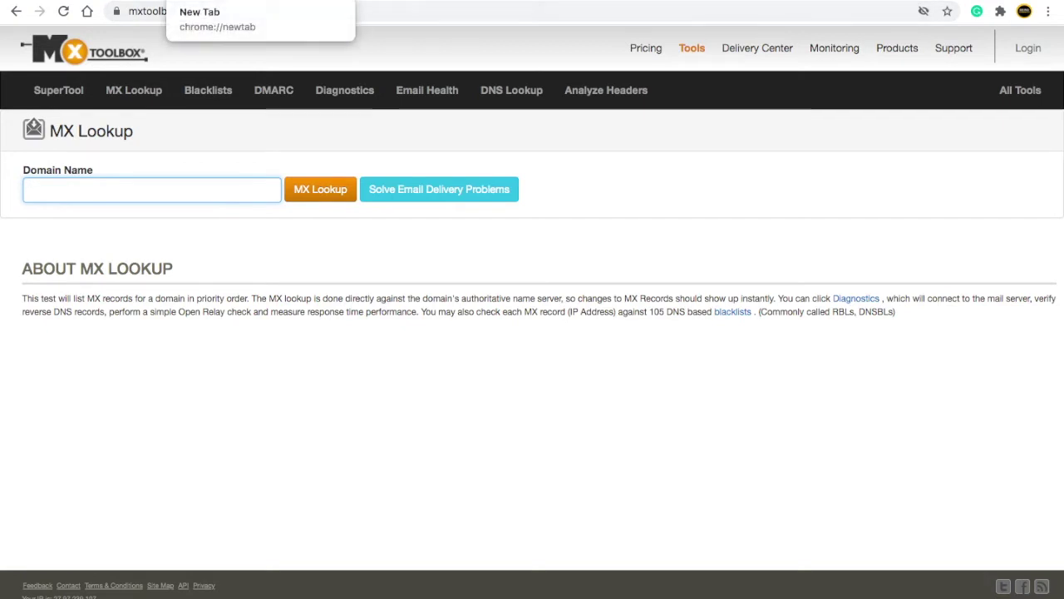
- Copy the website's domain from the new tab into MX Lookup's Domain Name field
click(253, 2)
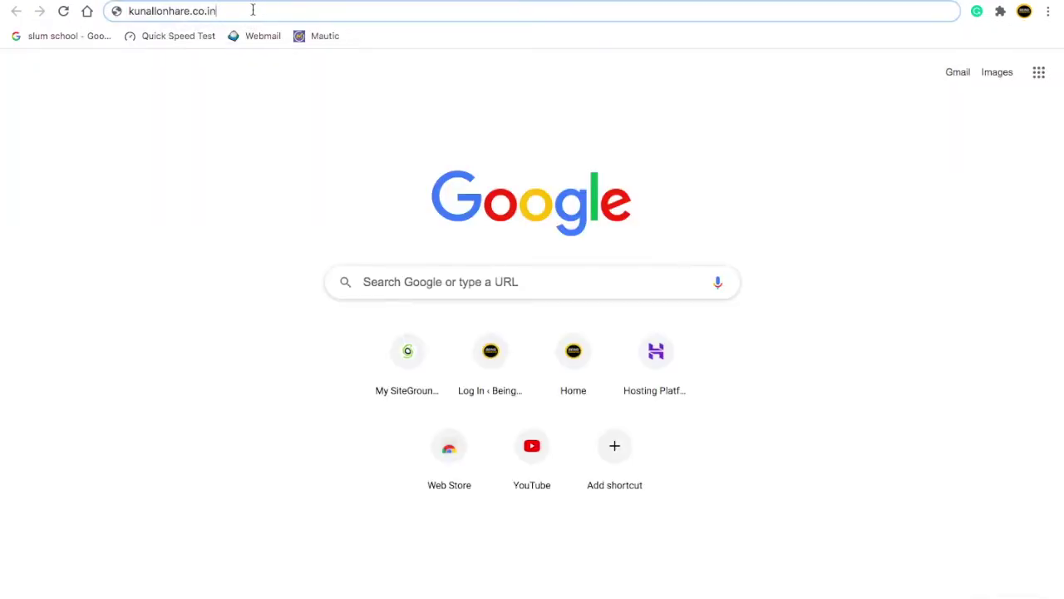
key(ctrl+a)
key(ctrl+c)
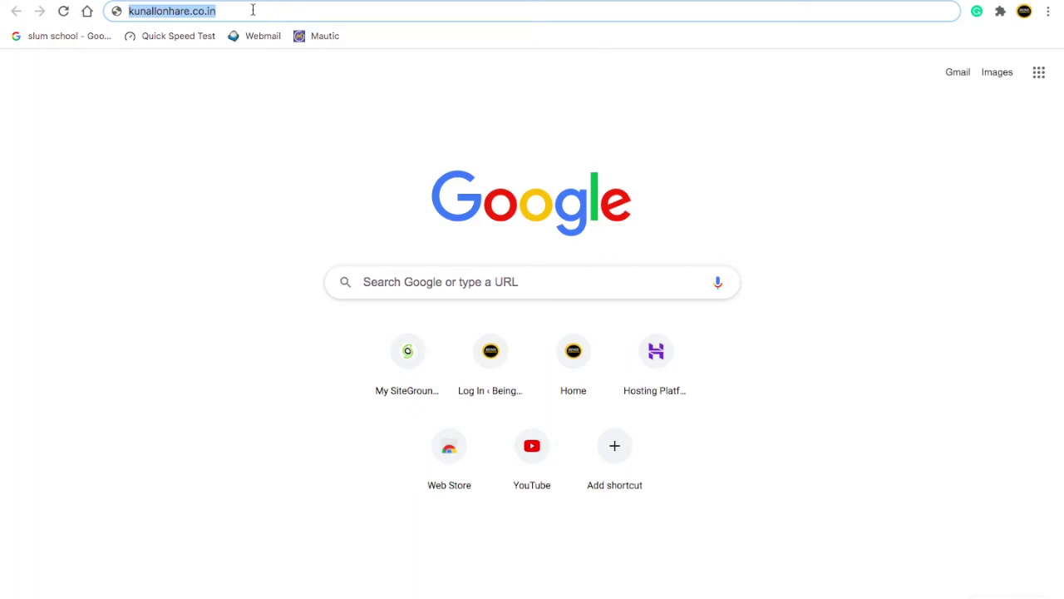
click(100, 2)
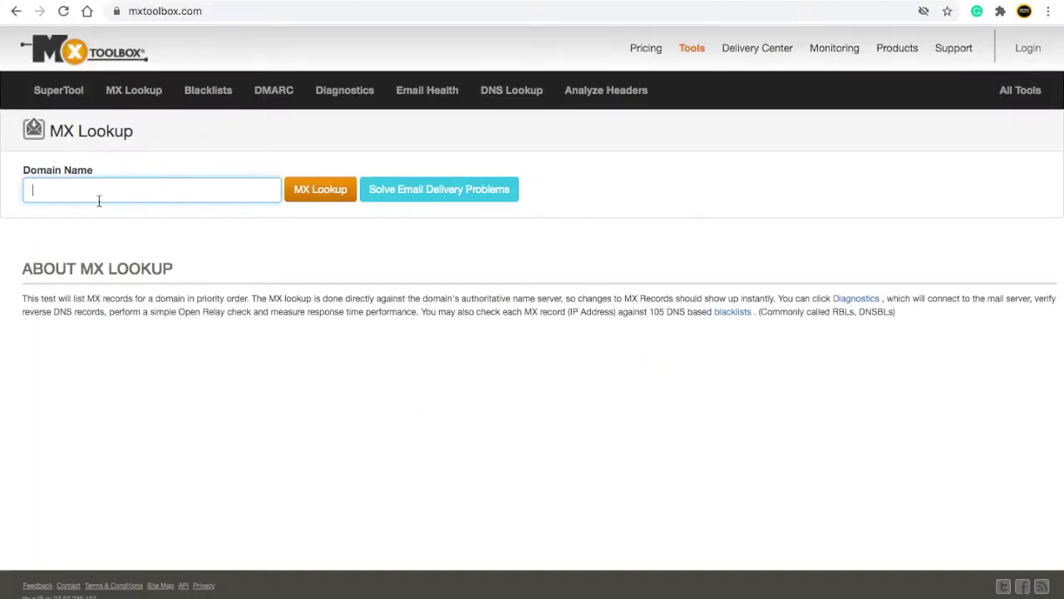
key(ctrl+v)
- Run the MX Lookup on the domain and scroll through its HTTP, MX and DMARC results
click(316, 190)
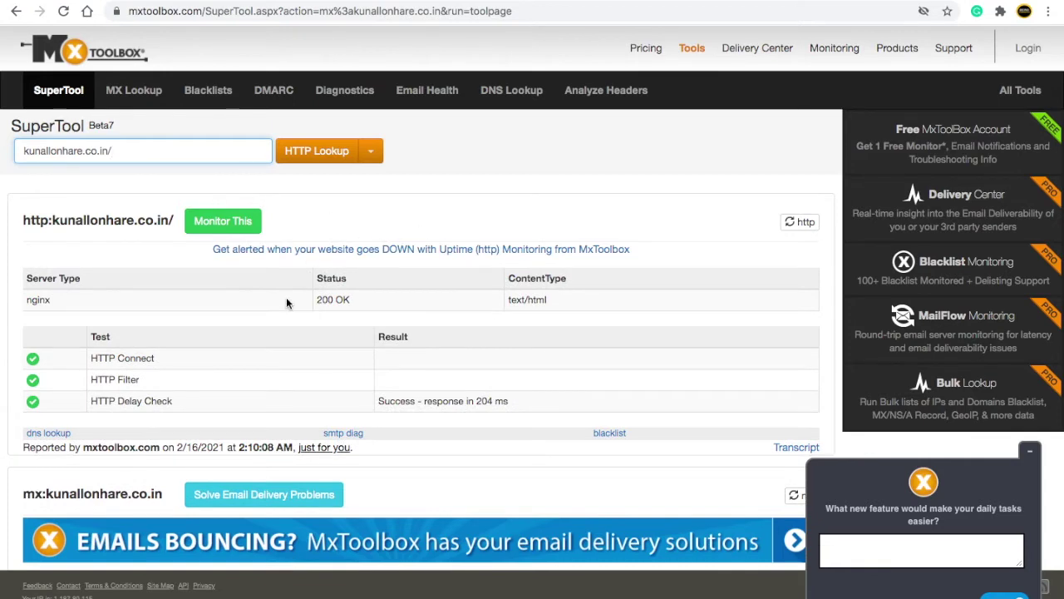
scroll(283, 298, down, 5)
scroll(284, 303, down, 4)
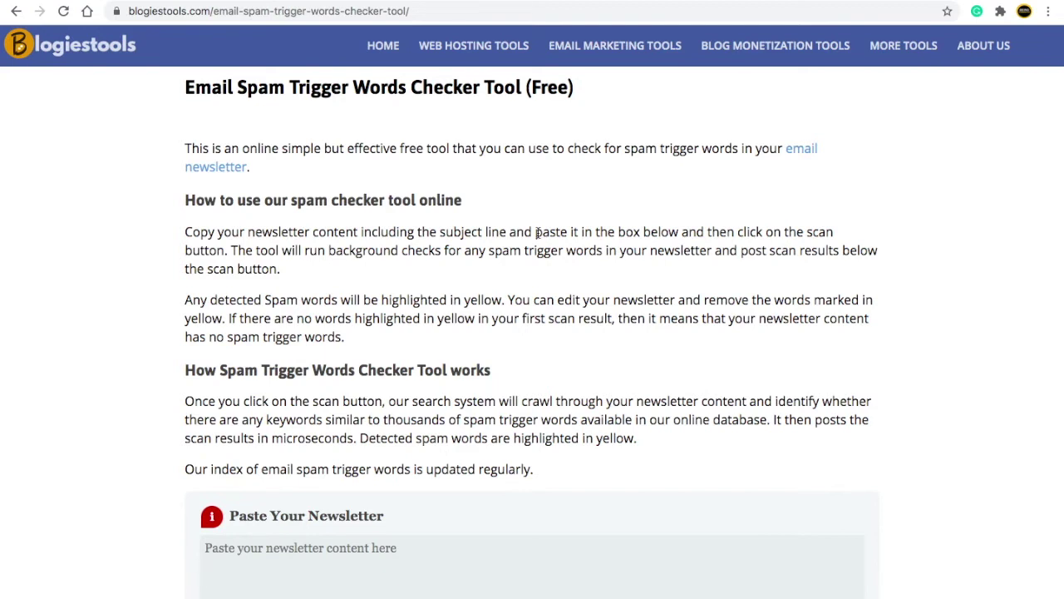
- Open the Being Commerce Tadka Group email's preview in Mautic and select its body text
click(895, 4)
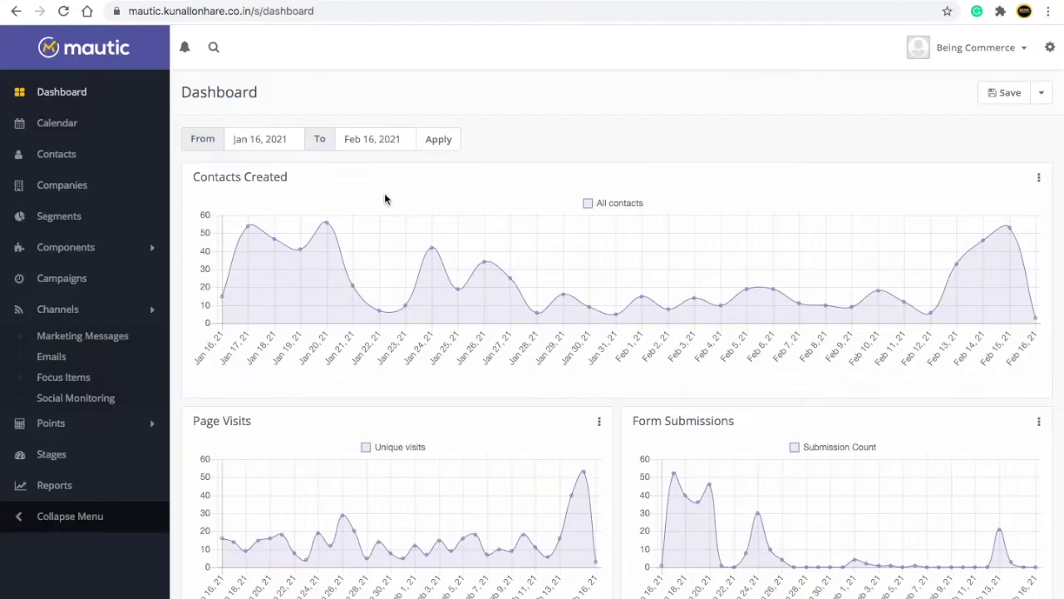
click(55, 359)
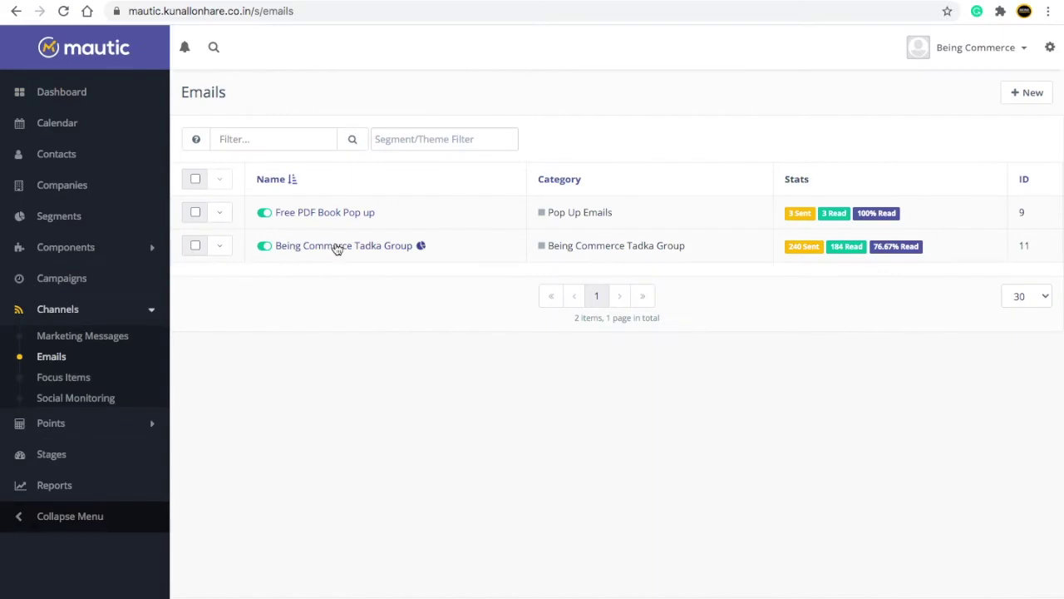
click(335, 246)
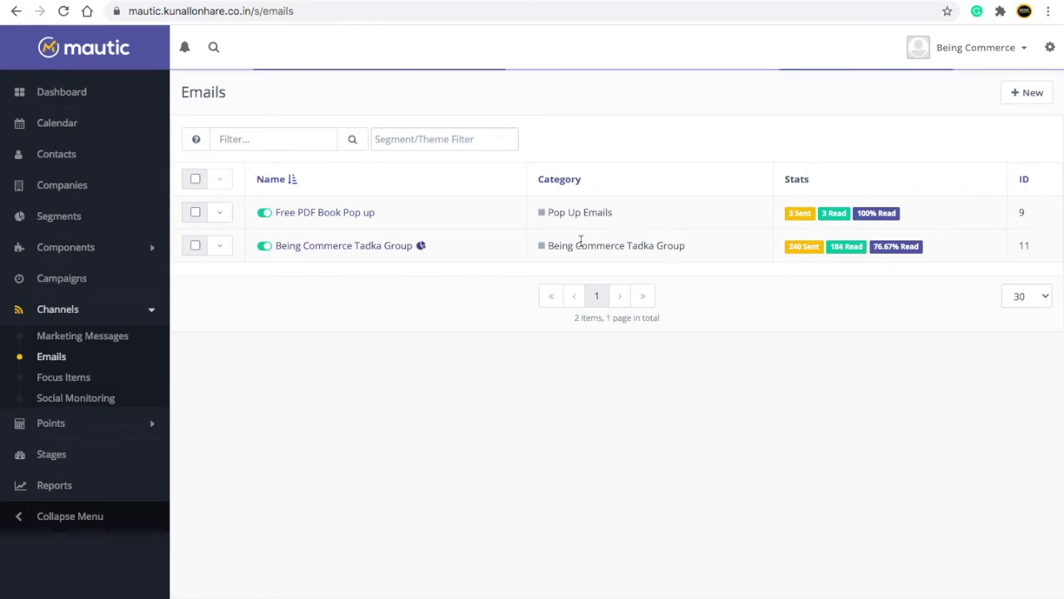
click(1038, 170)
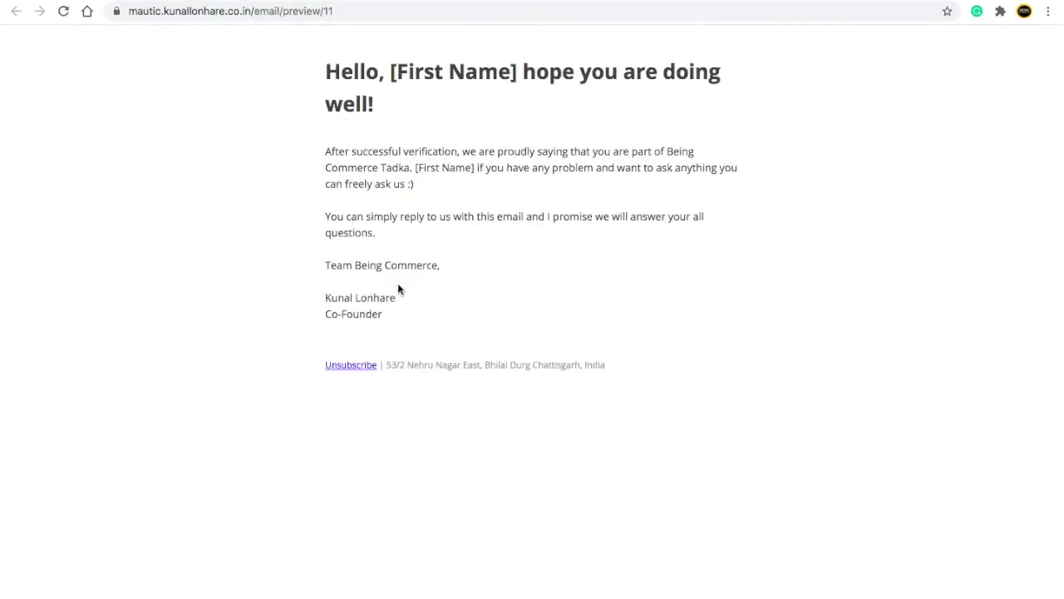
drag(392, 313, 326, 55)
key(super+c)
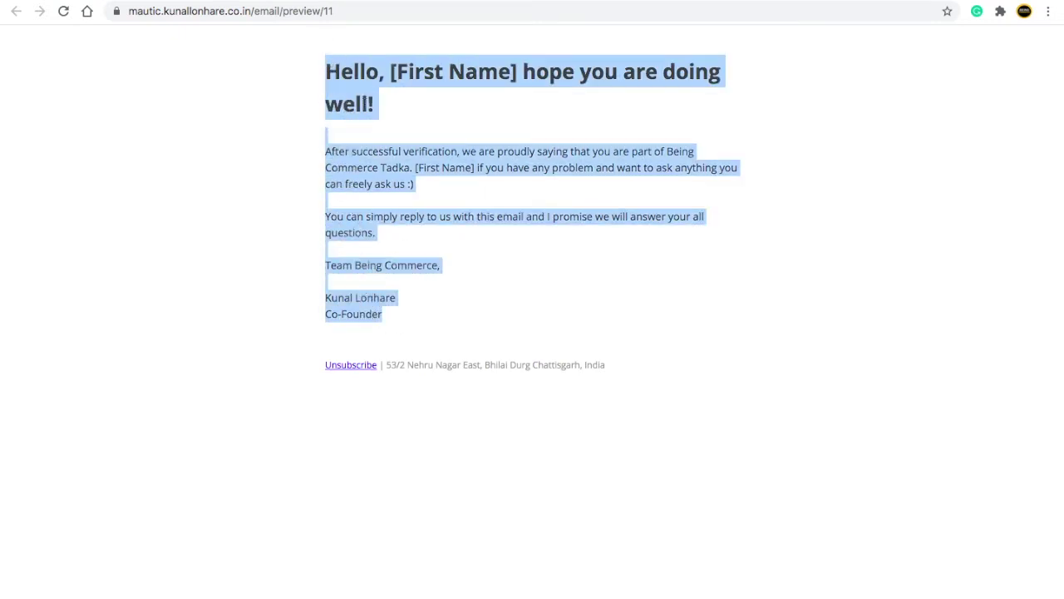
click(503, 2)
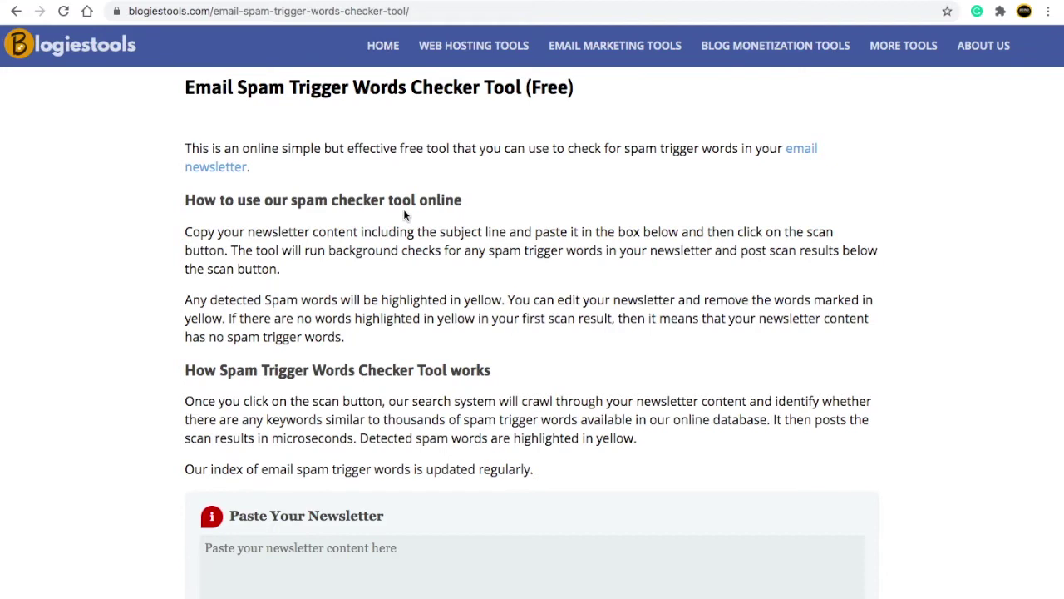
- Paste the email text into the newsletter box and scan it for spam trigger words
scroll(432, 349, down, 3)
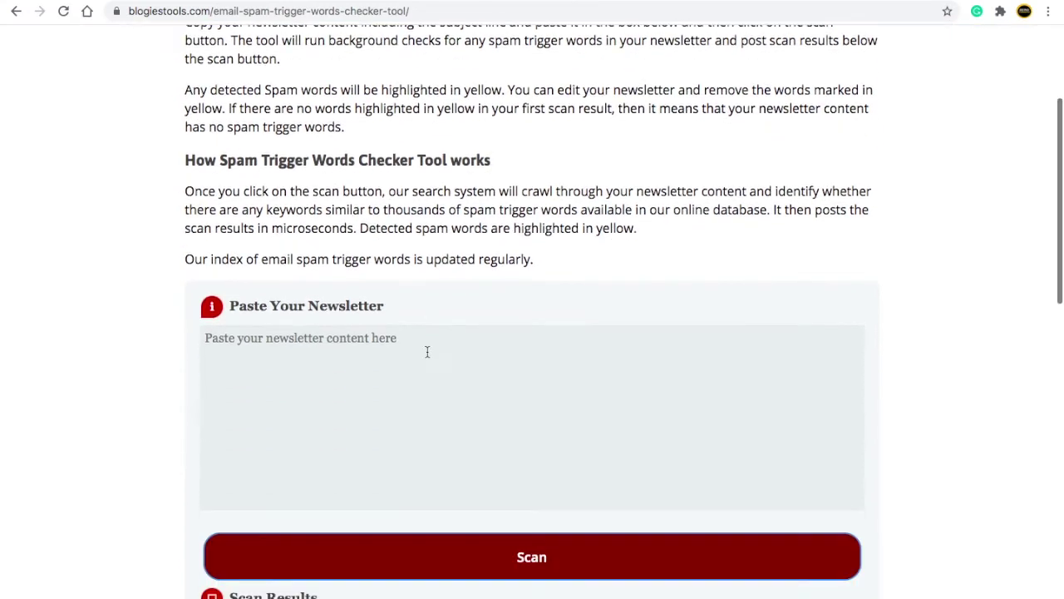
click(244, 352)
key(super+v)
scroll(412, 288, down, 2)
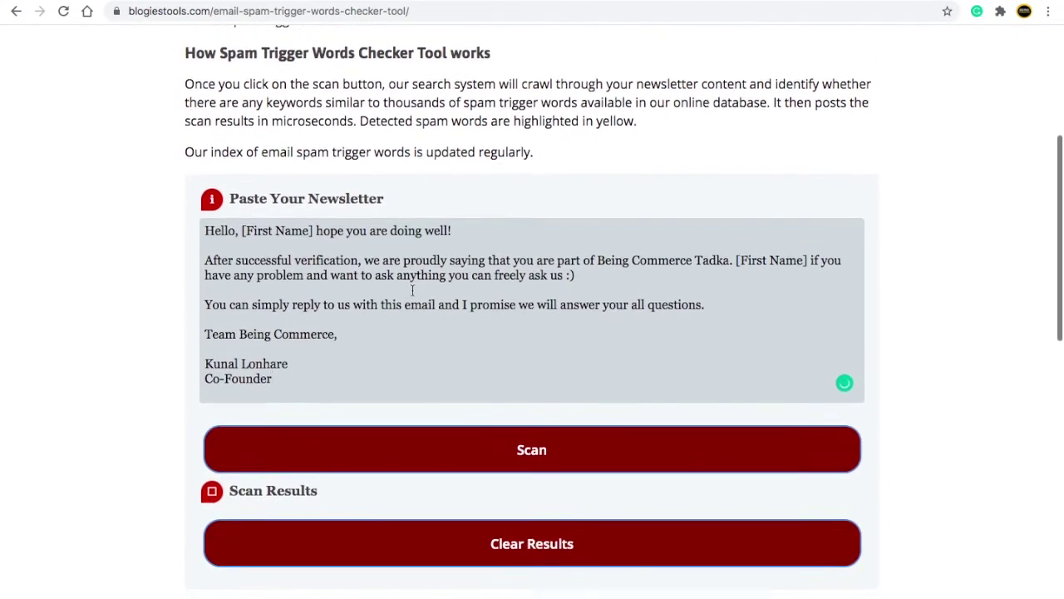
click(505, 446)
- Pick out the flagged words Hello, promise and problem in the scan results
scroll(568, 403, down, 2)
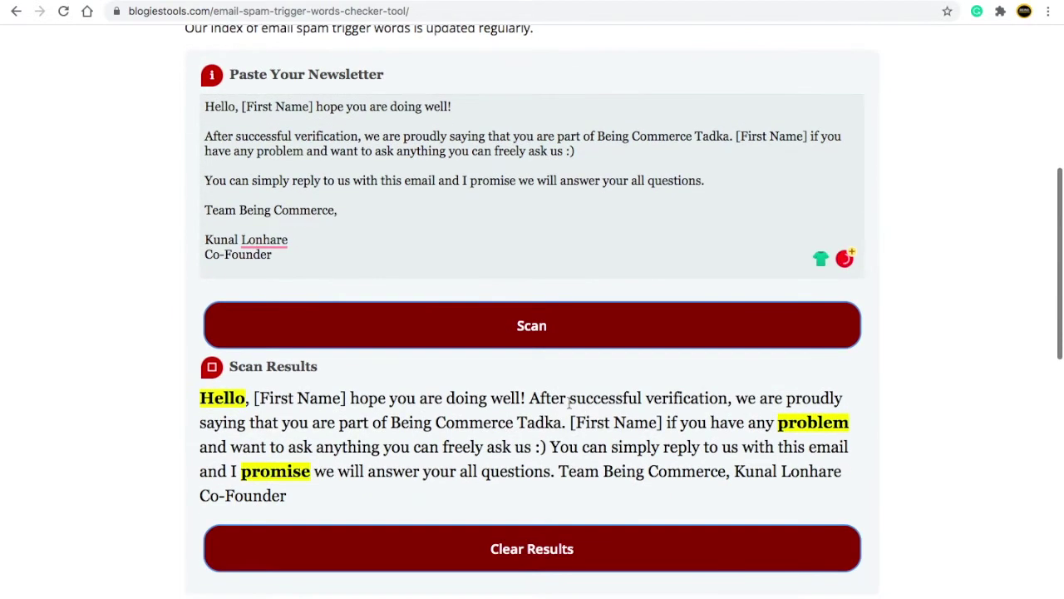
double_click(237, 399)
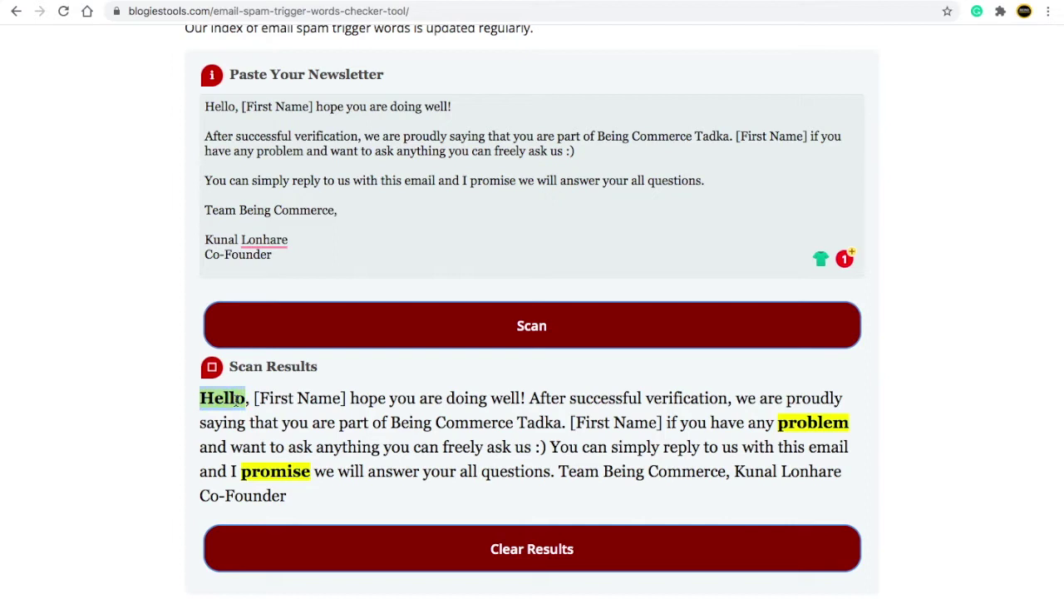
double_click(280, 472)
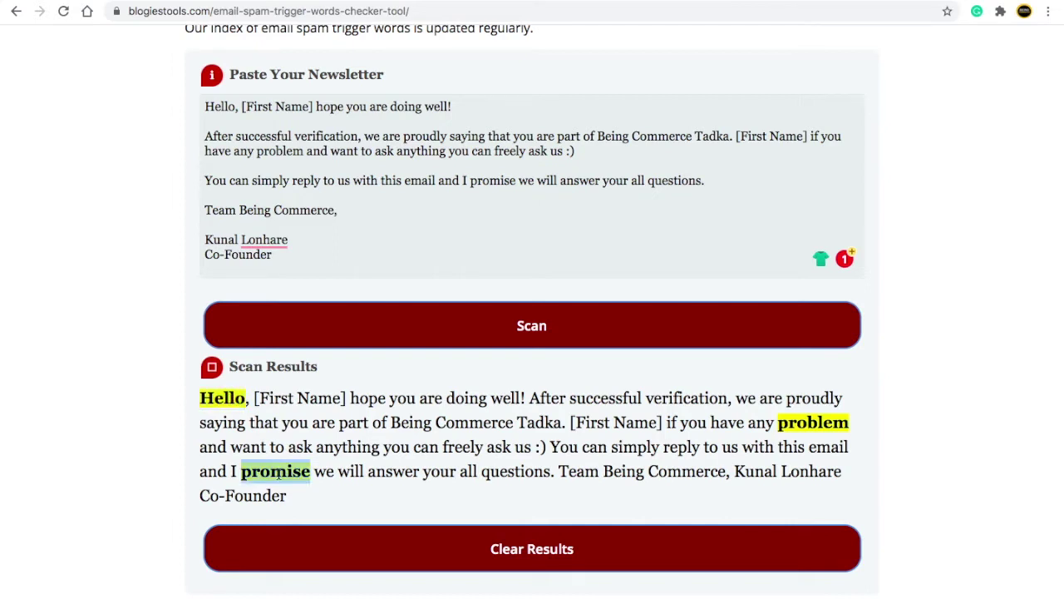
double_click(816, 423)
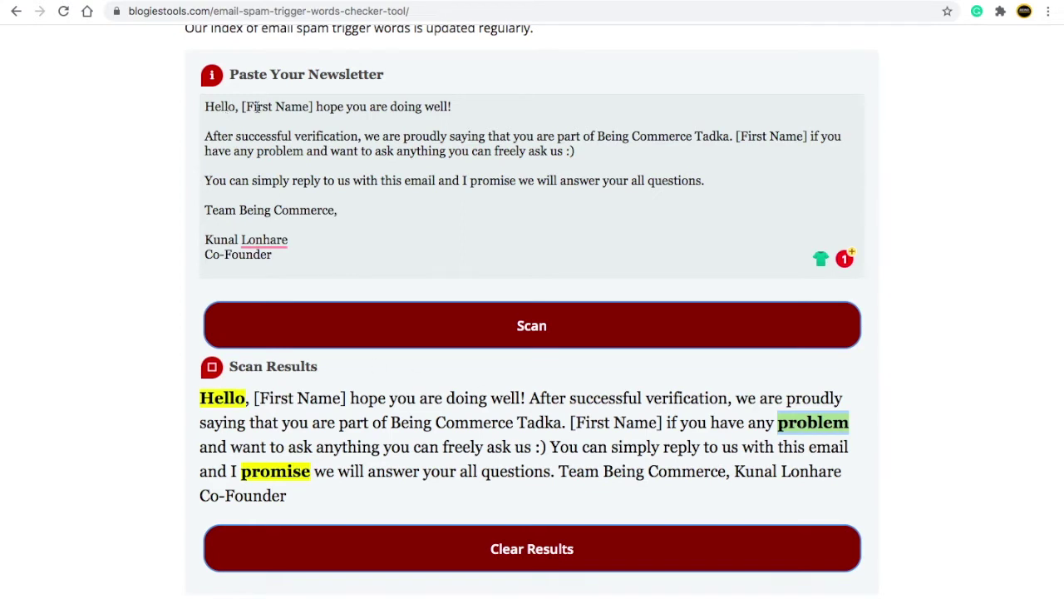
double_click(215, 108)
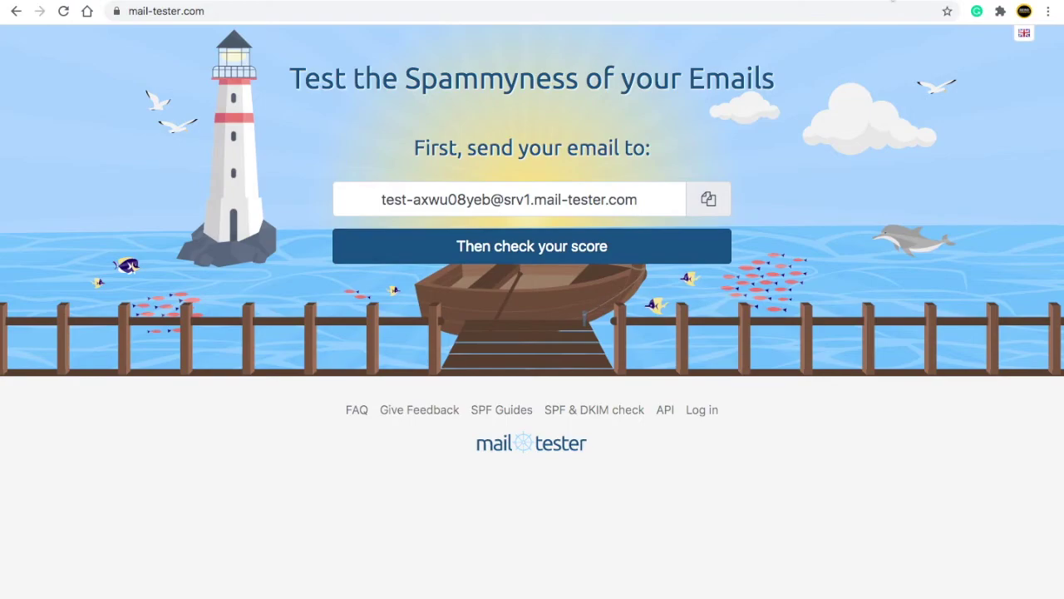
- Return to Mautic and open the Being Commerce Tadka Group email
click(765, 2)
click(702, 1)
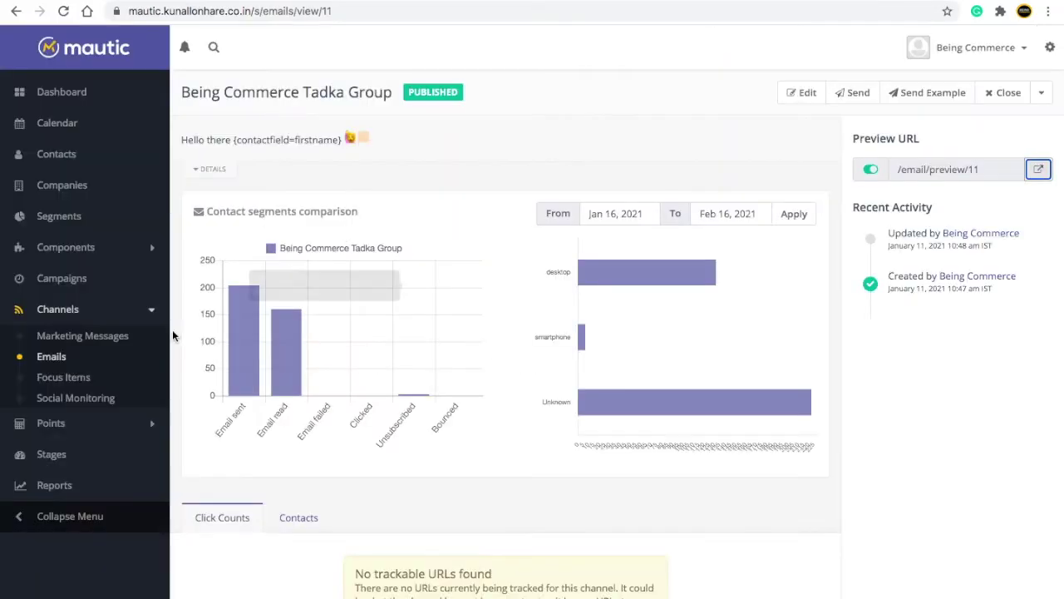
click(142, 352)
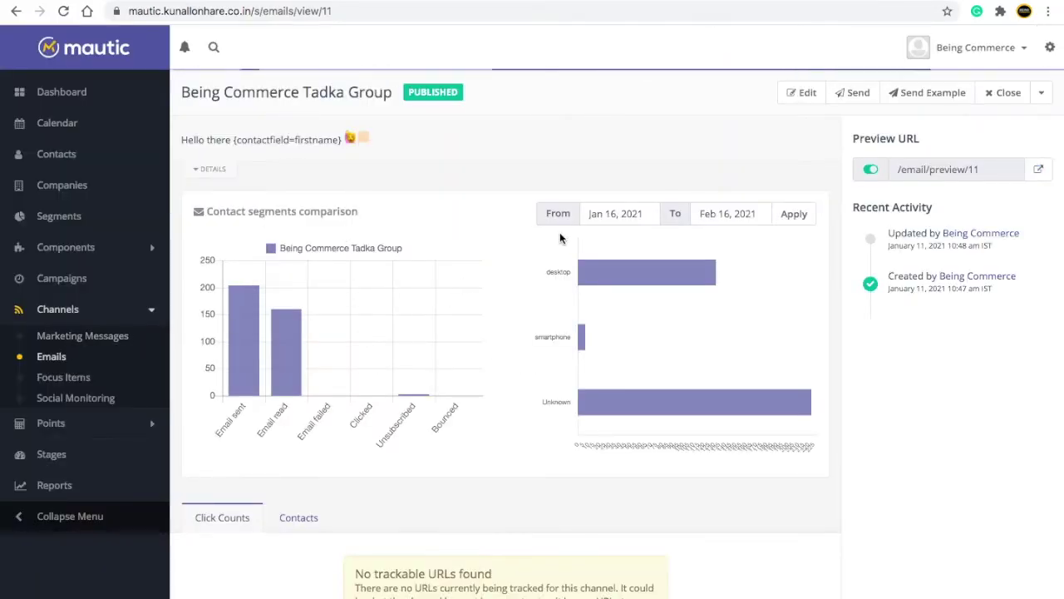
click(324, 250)
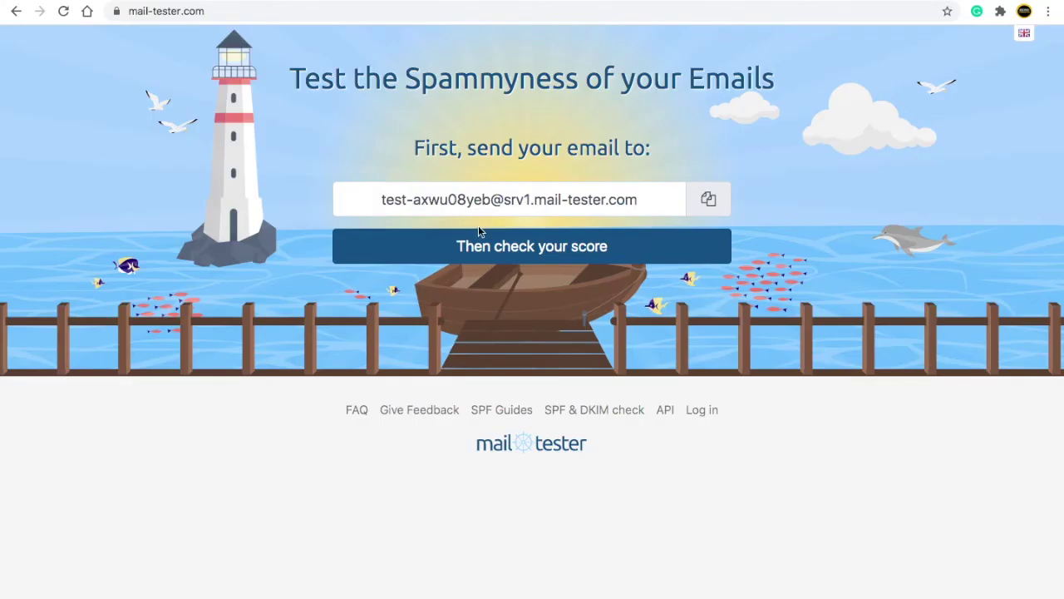
- Send a test copy of the email to the copied mail-tester address
click(709, 211)
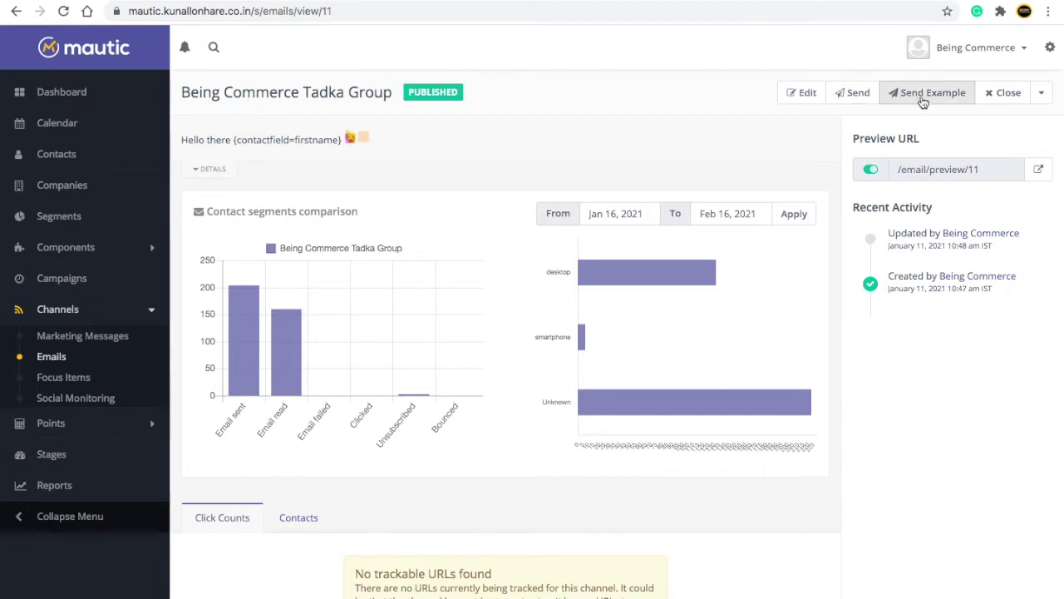
click(919, 100)
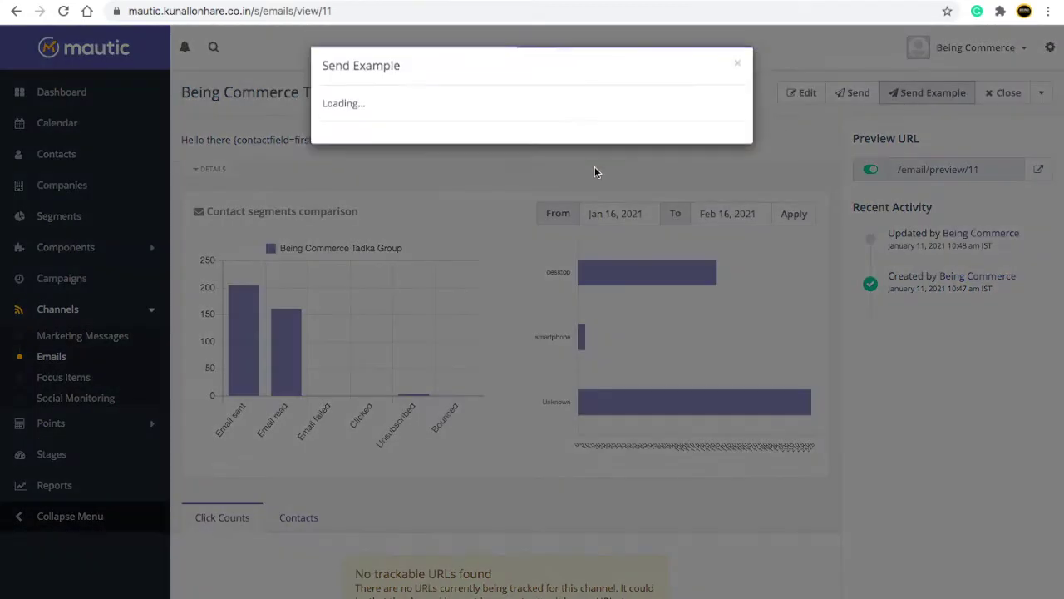
triple_click(389, 129)
key(ctrl+v)
click(720, 191)
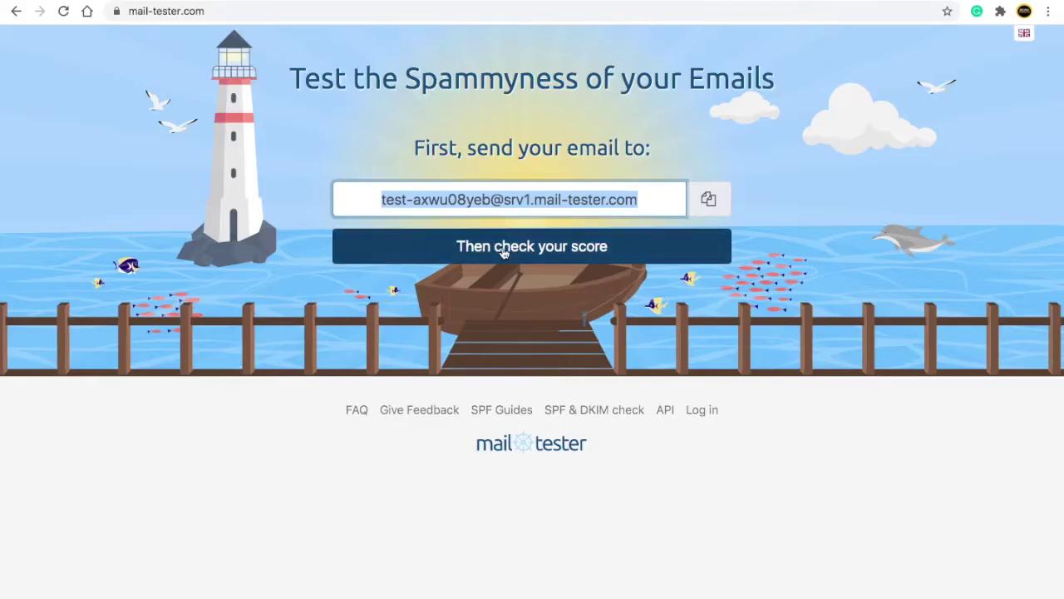
- Check the 8/10 mail-tester score and the SpamAssassin rules behind its -2 deduction
click(503, 252)
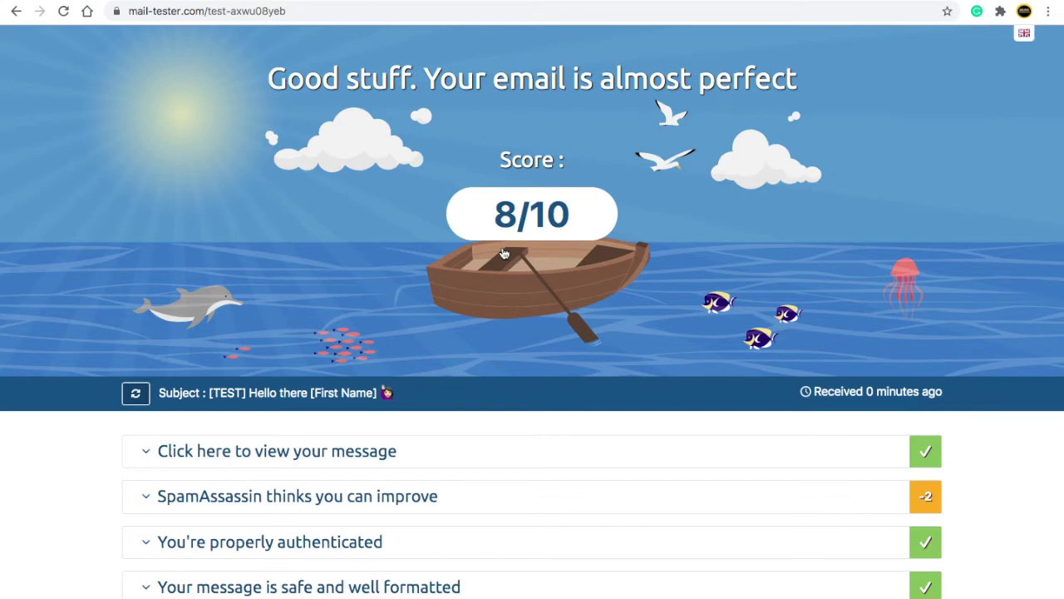
scroll(504, 249, down, 1)
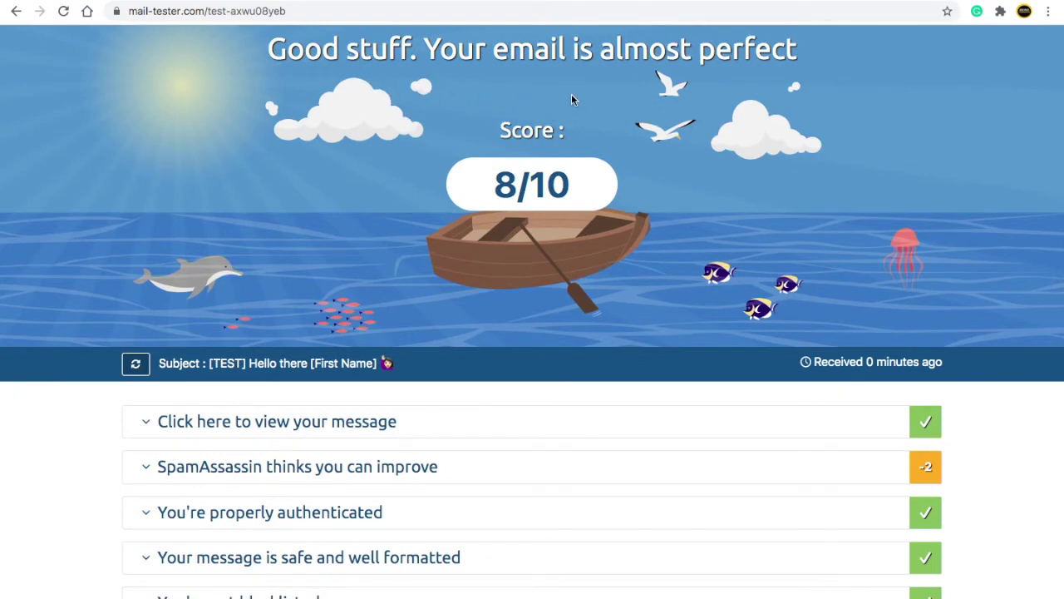
scroll(568, 233, down, 2)
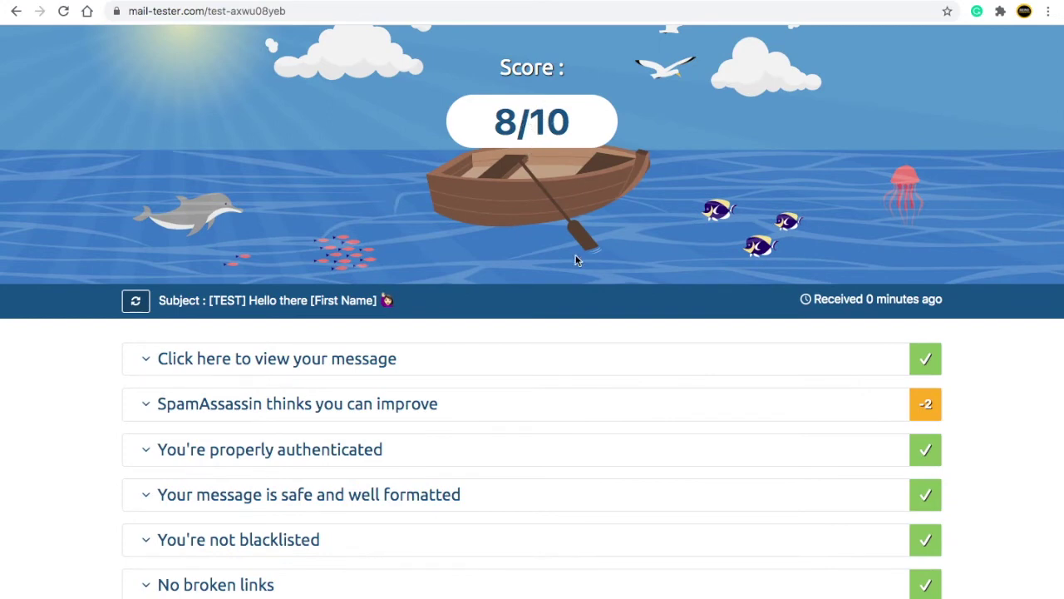
scroll(575, 265, down, 3)
click(481, 315)
scroll(430, 349, down, 3)
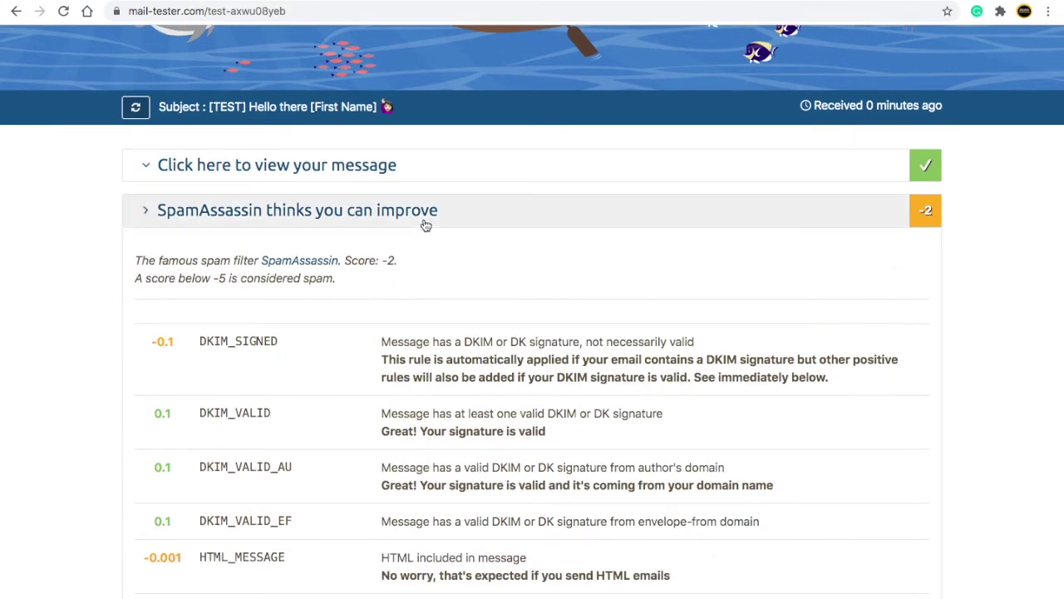
click(425, 218)
scroll(424, 225, up, 2)
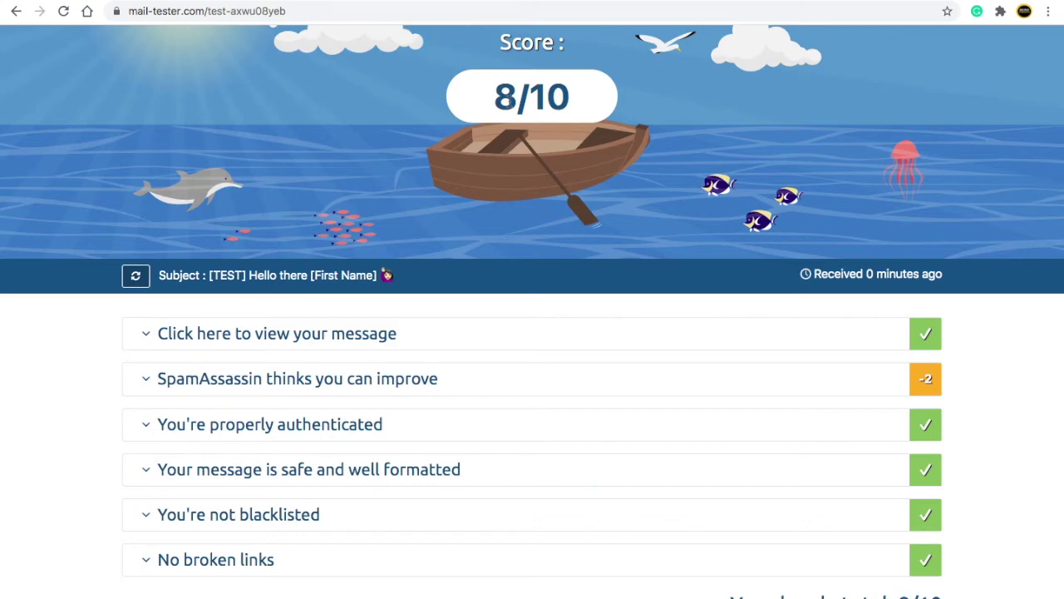
scroll(475, 250, up, 3)
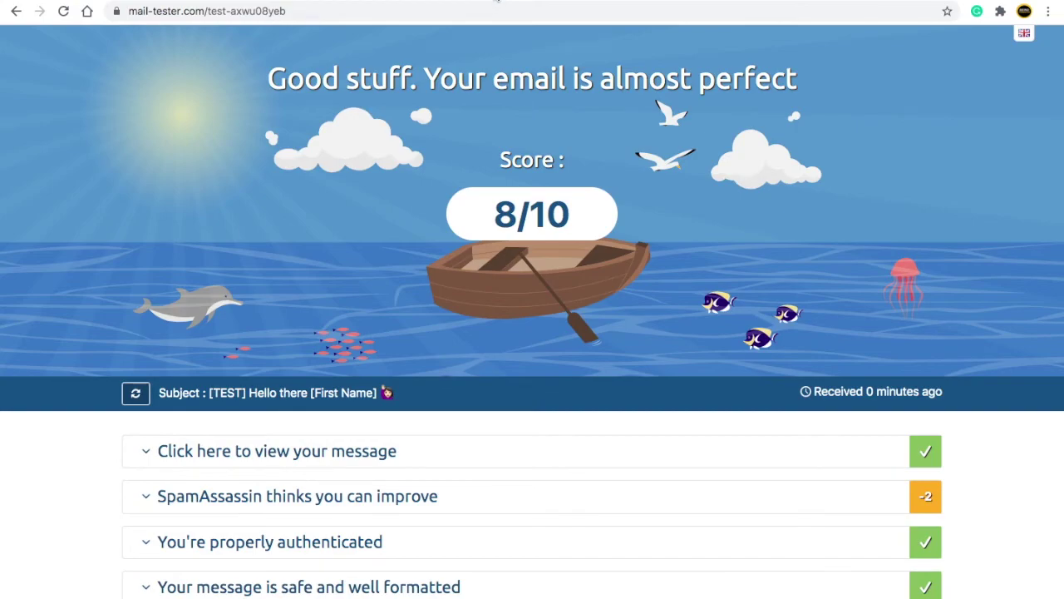
- Choose GMass's 'Inbox, Spam, or Promotions' tester from the Products menu
click(496, 2)
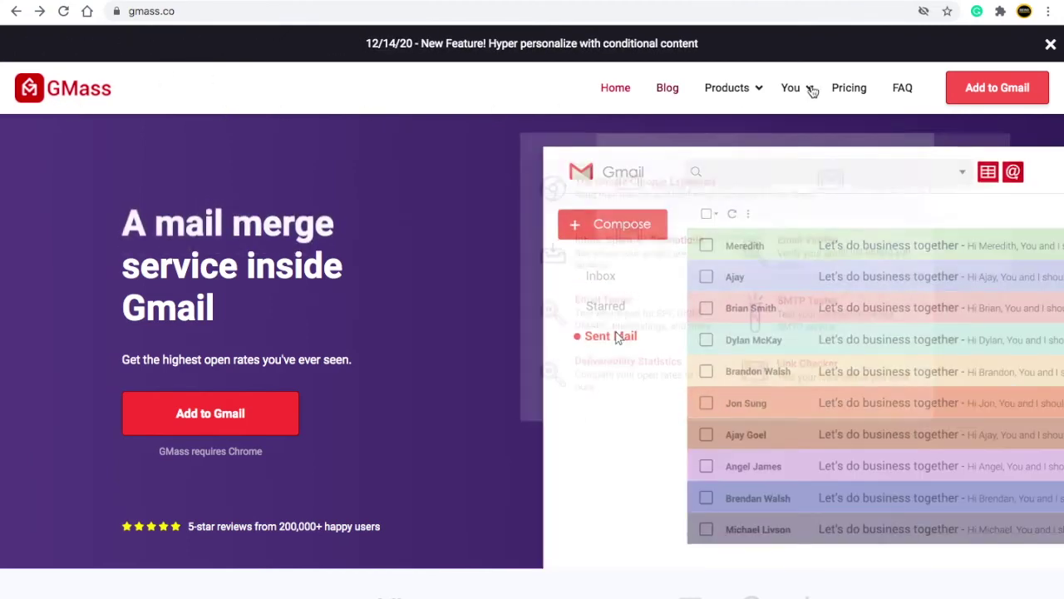
mouse_move(740, 88)
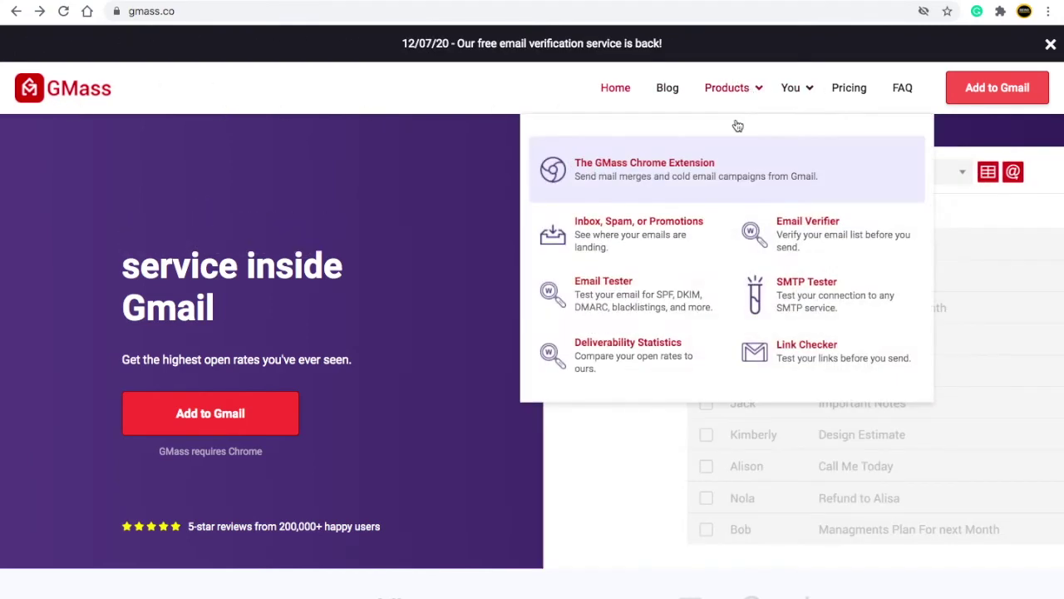
click(612, 237)
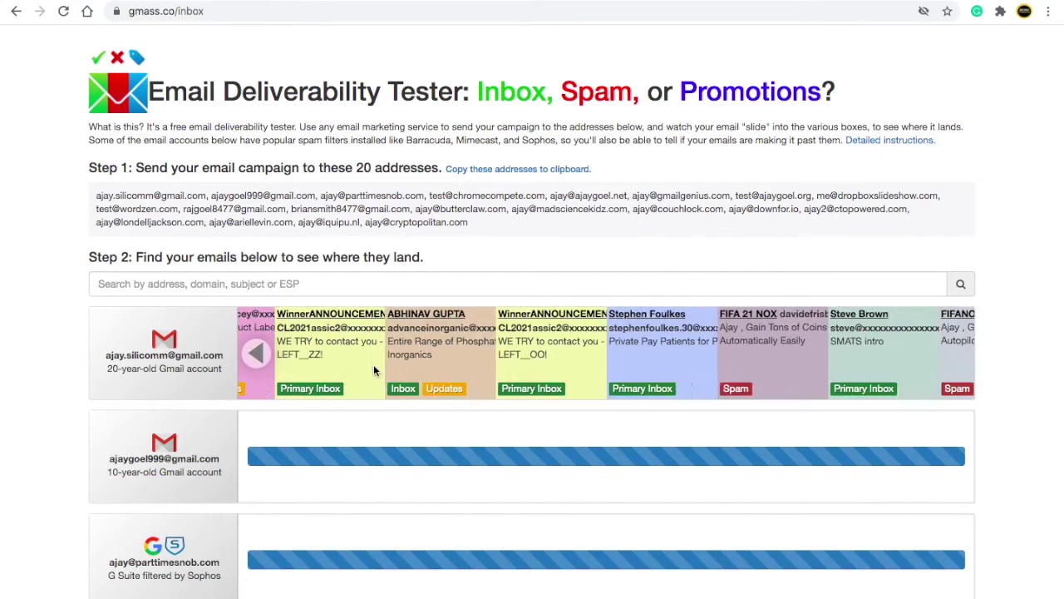
- Scroll through the 20 seed accounts and their Inbox, Updates or Spam placement tags
scroll(368, 407, down, 3)
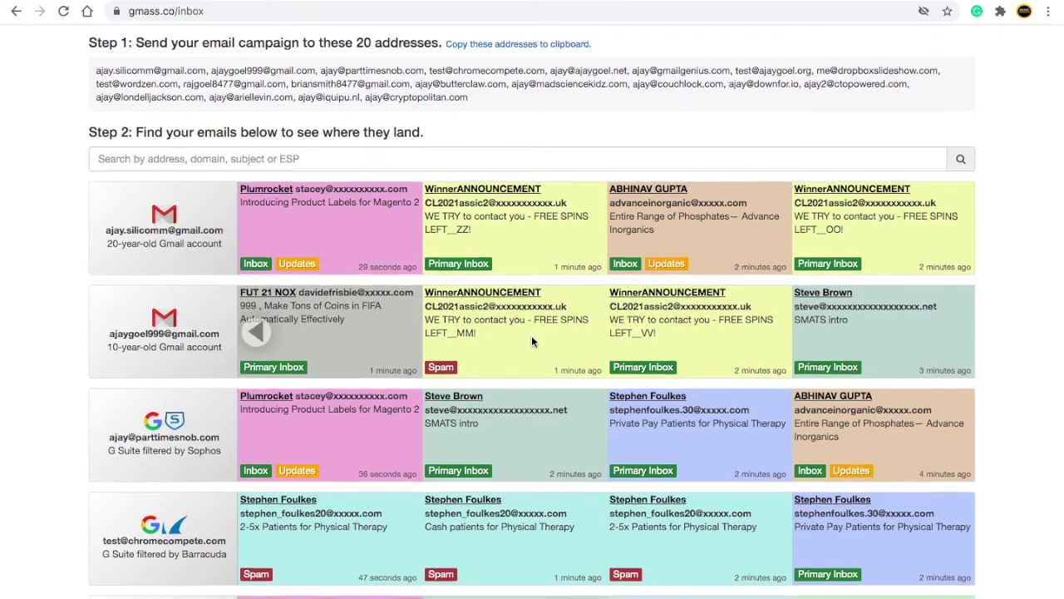
scroll(532, 335, down, 3)
scroll(414, 315, up, 4)
scroll(415, 349, down, 3)
scroll(418, 397, up, 3)
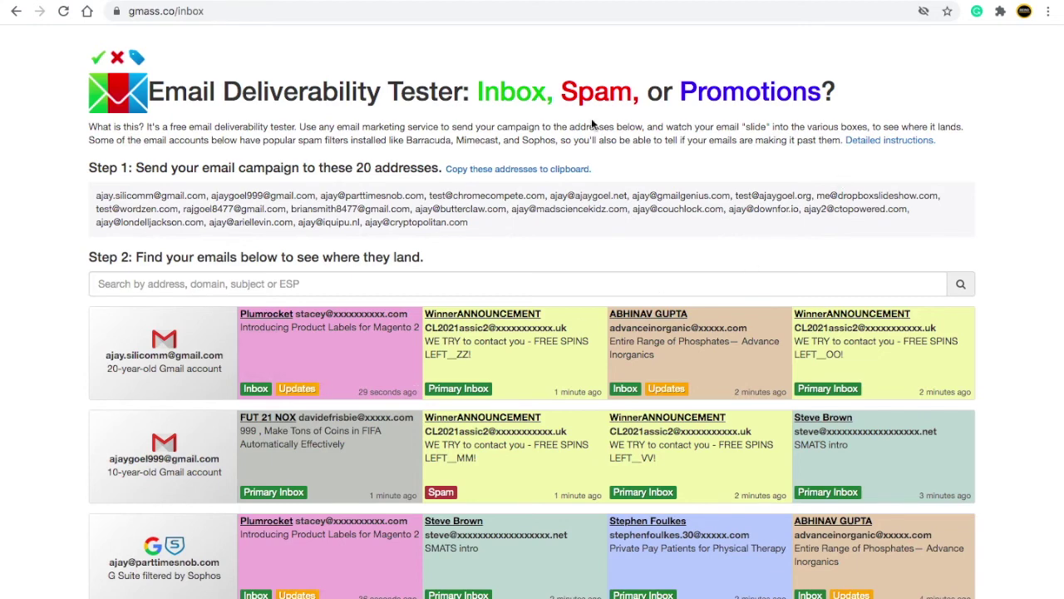
key(ctrl+Tab)
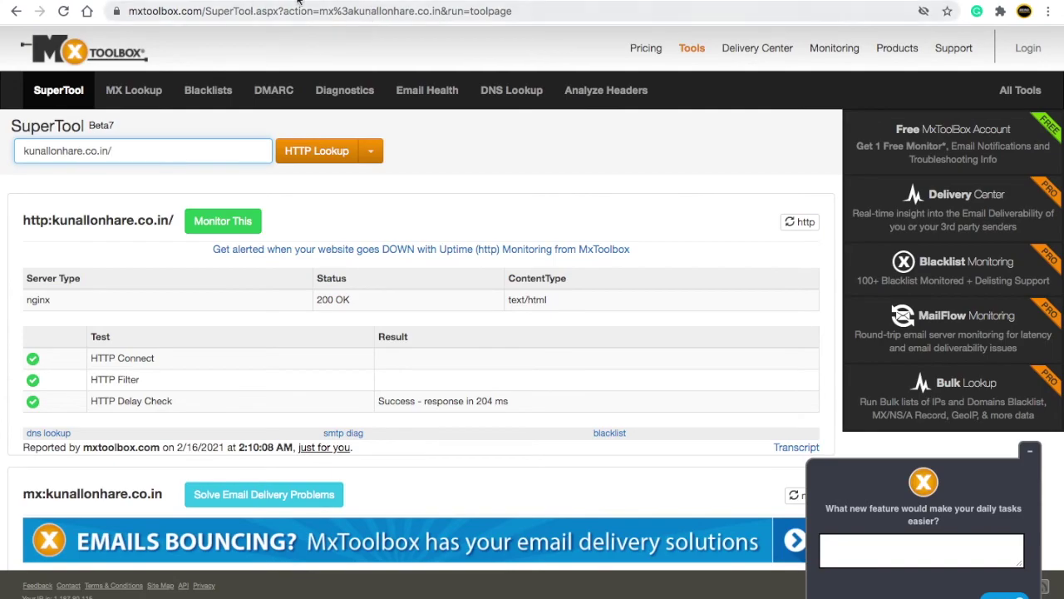
key(ctrl+Tab)
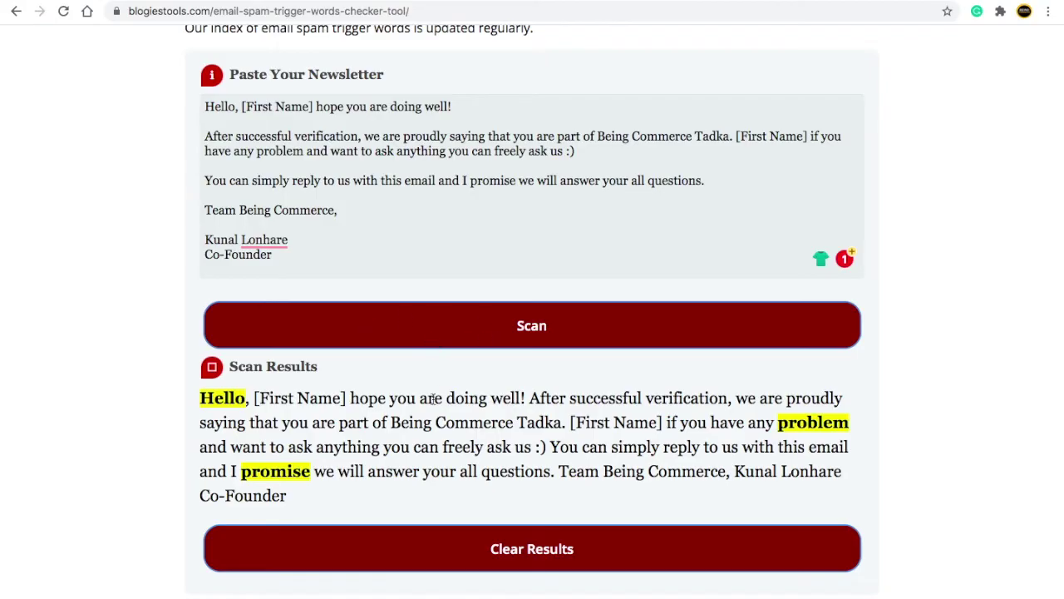
key(ctrl+Tab)
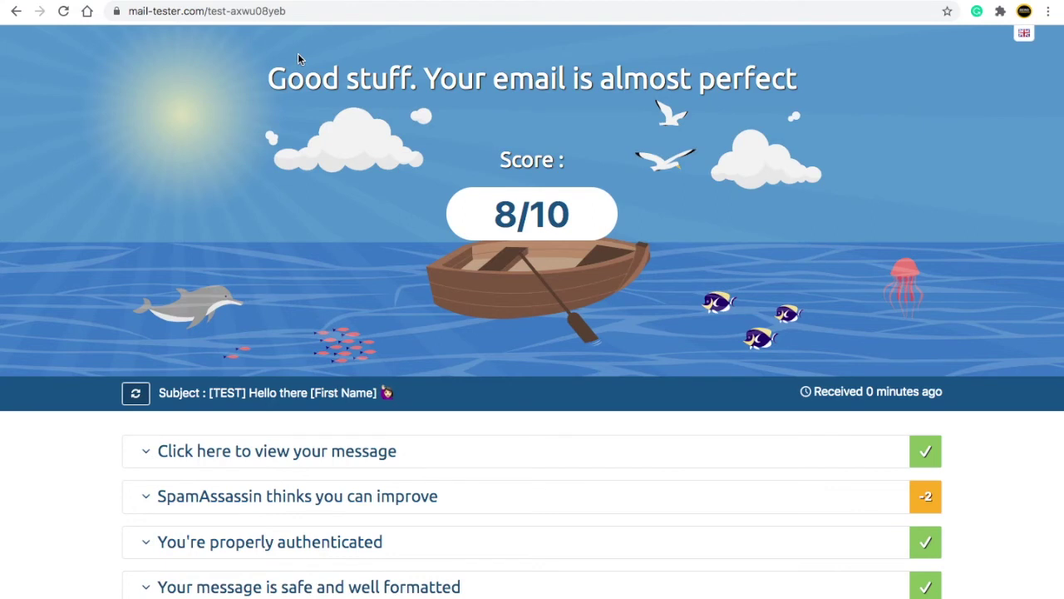
key(ctrl+Tab)
scroll(143, 96, down, 1)
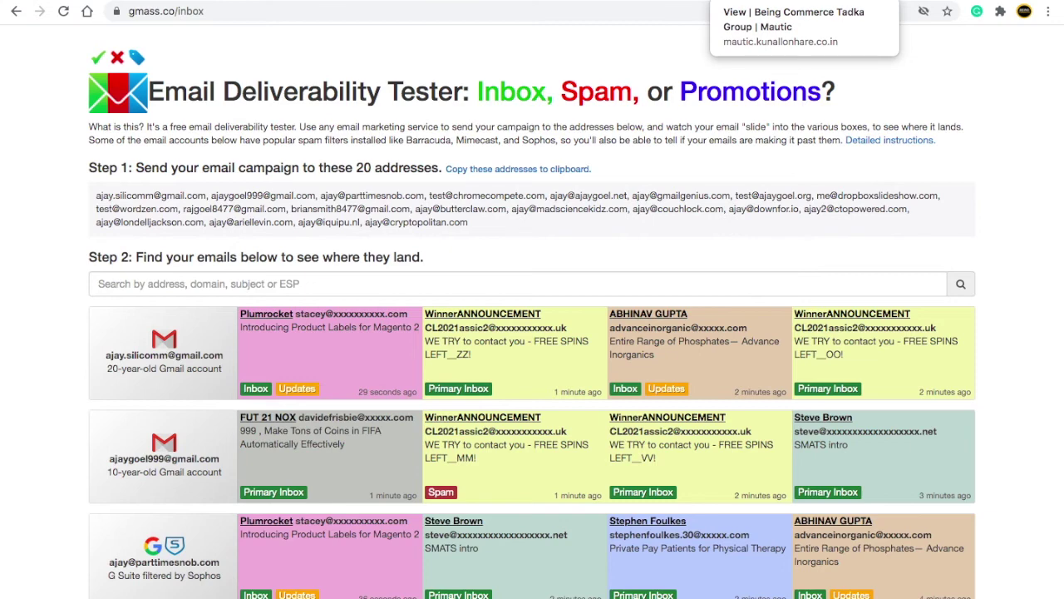
- Review the Mautic dashboard's contacts, page visits and form submission charts
key(ctrl+Tab)
key(ctrl+Tab)
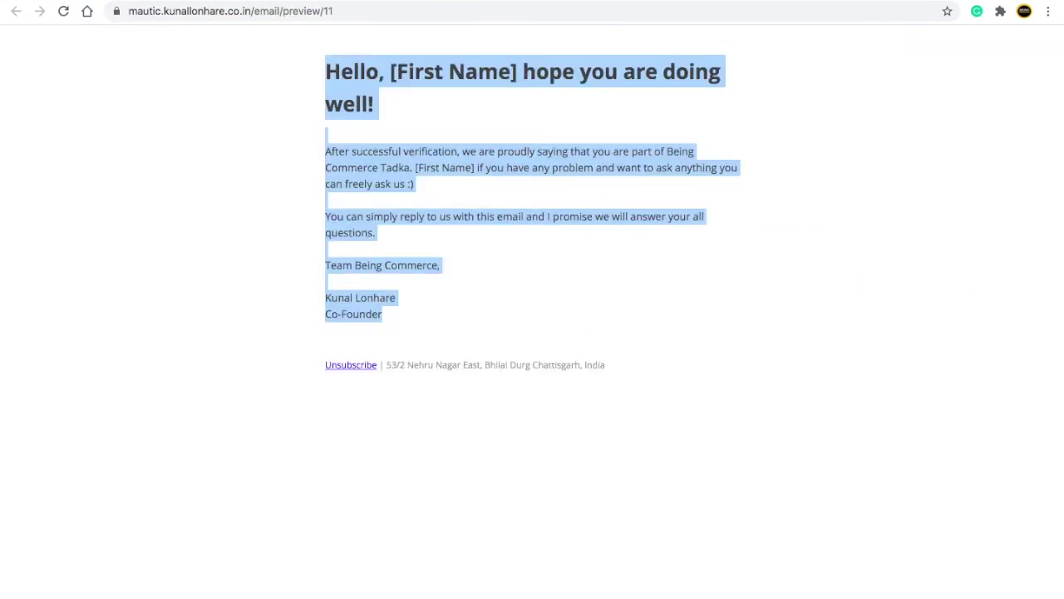
key(ctrl+shift+Tab)
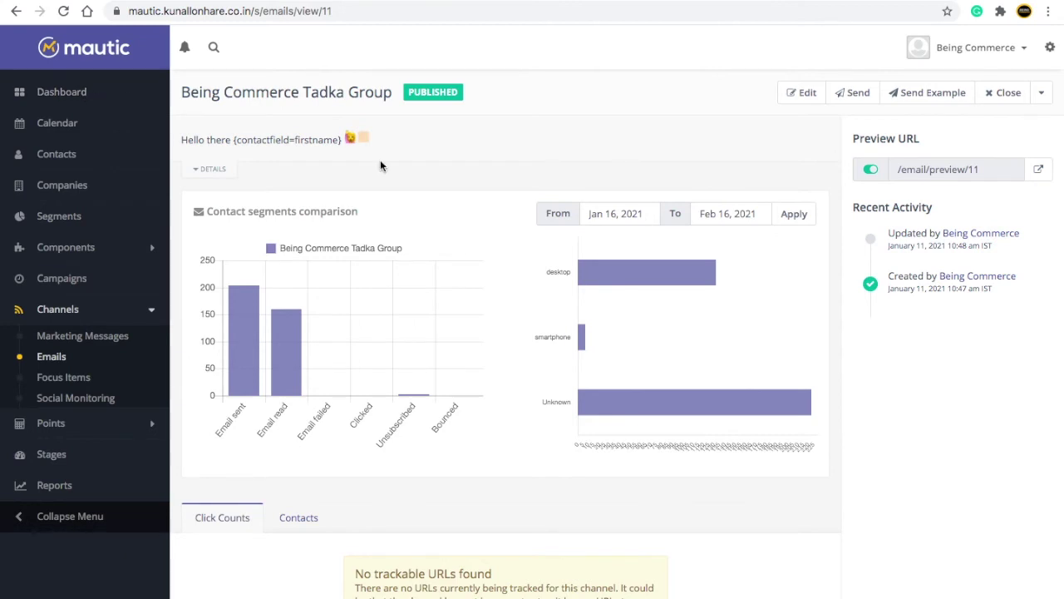
click(52, 93)
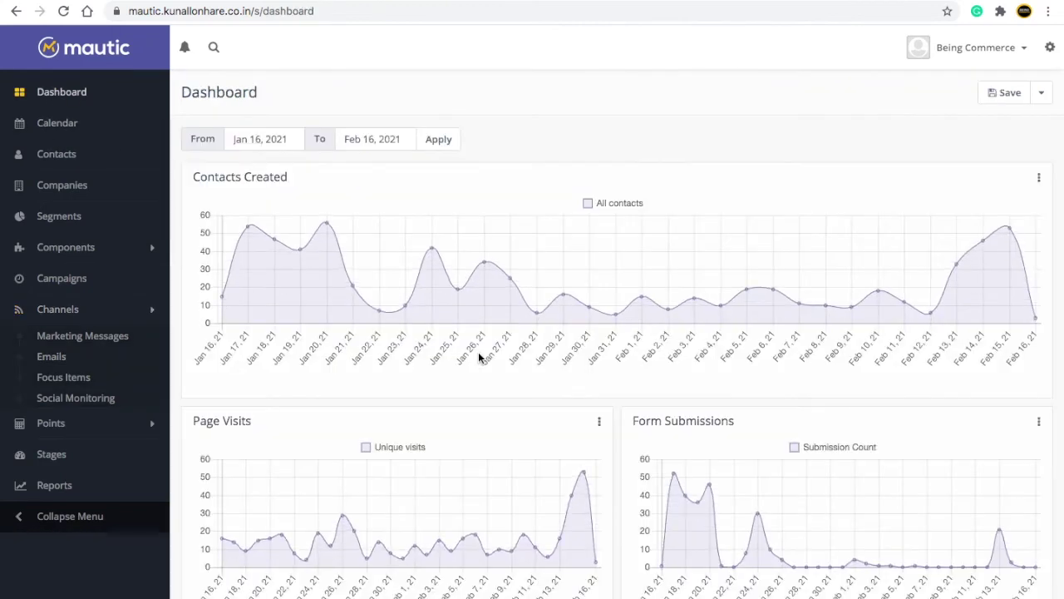
scroll(479, 356, down, 4)
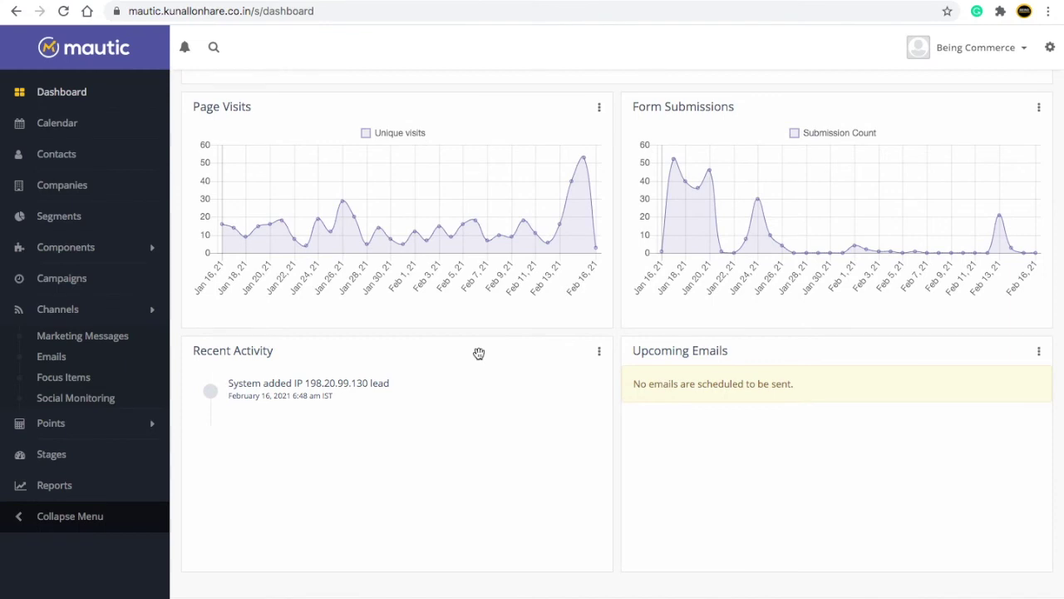
scroll(478, 353, up, 4)
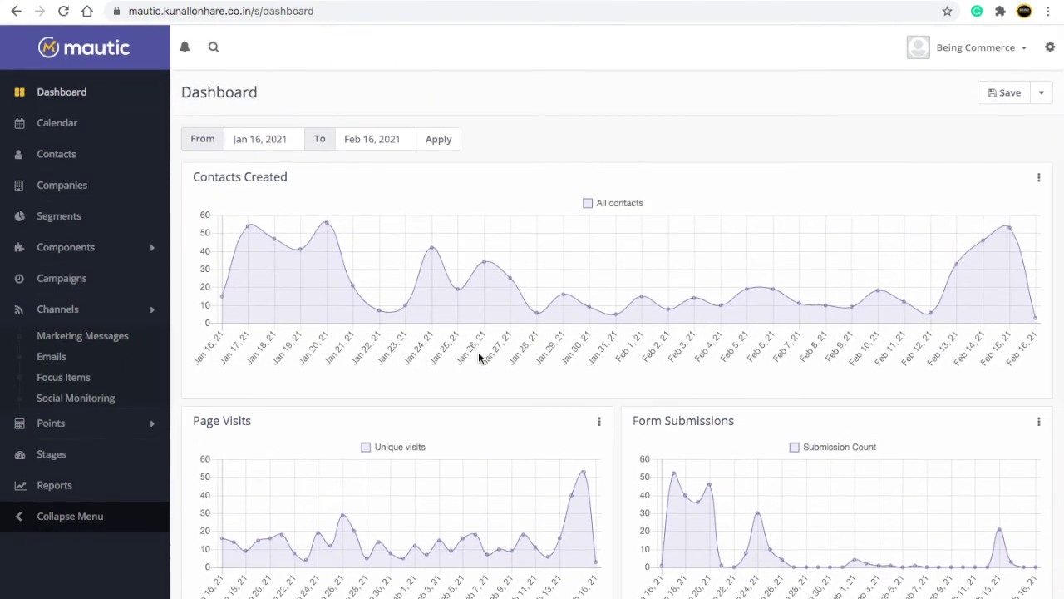
- Check the emails list stats: Being Commerce Tadka Group at 240 sent, 184 read (76.67%)
click(51, 358)
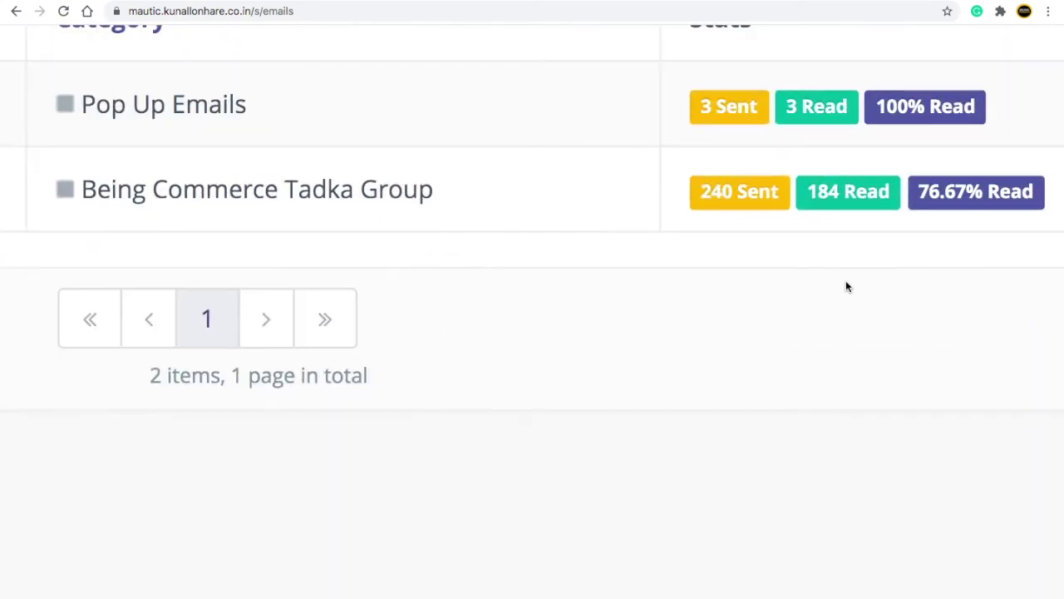
scroll(846, 287, right, 3)
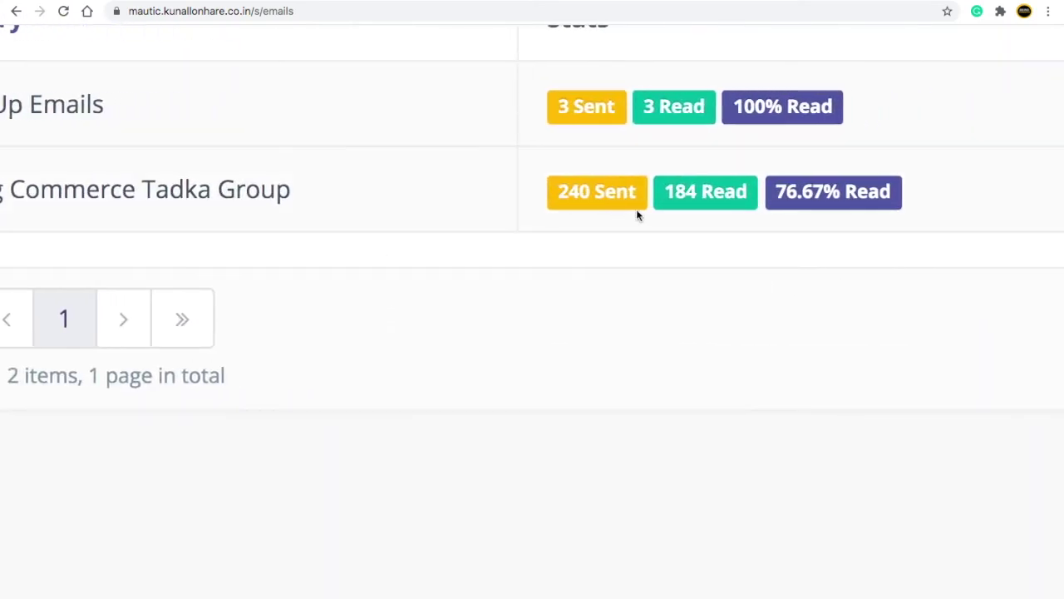
mouse_move(703, 210)
scroll(867, 221, right, 5)
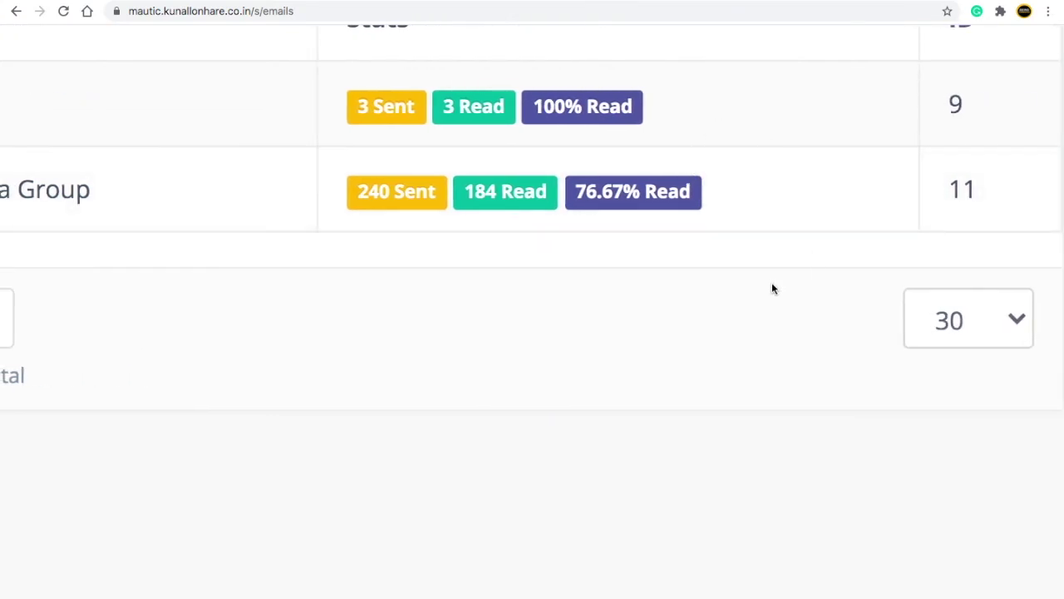
scroll(771, 288, down, 5)
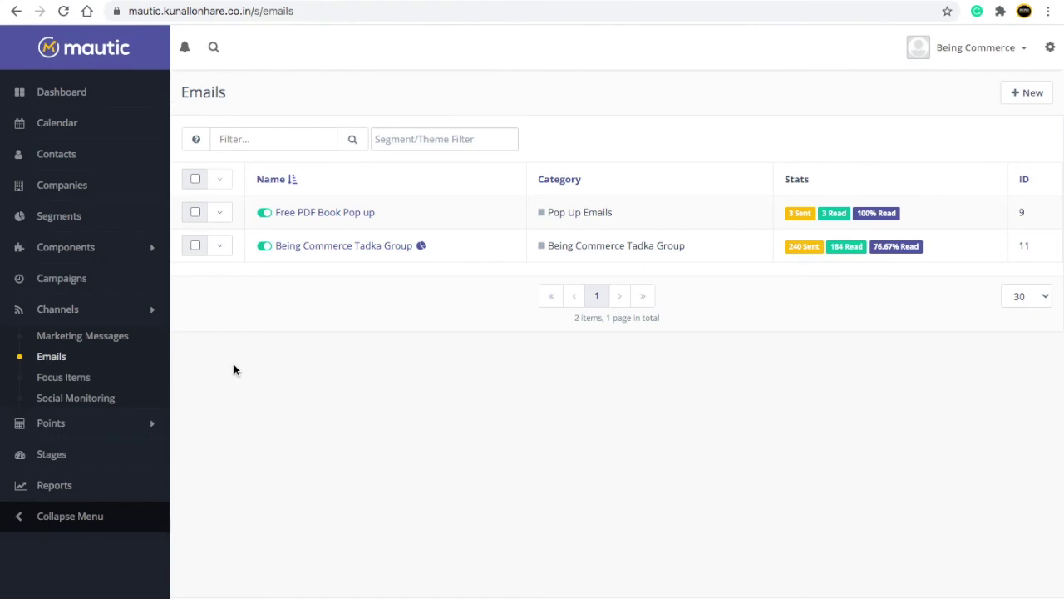
- Search Udemy for 'mautic' courses in a new browser tab
key(ctrl+t)
text(ude)
key(Return)
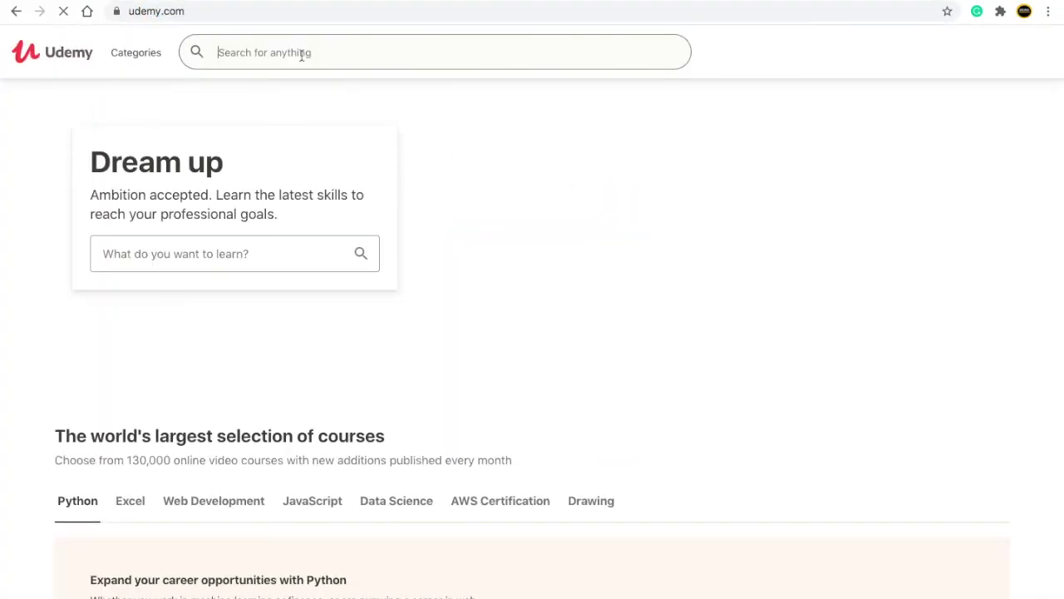
text(mautic)
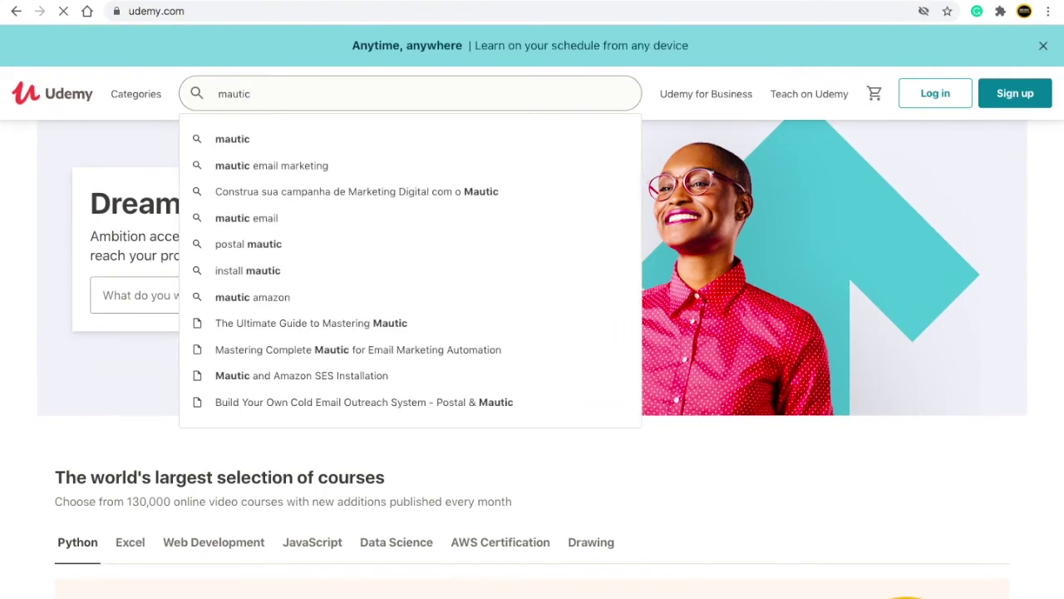
key(Return)
- Open the 'Mautic Email Marketing Automation: Step by Step Guide' course from the results
scroll(491, 379, down, 2)
scroll(490, 378, down, 4)
scroll(451, 257, up, 5)
scroll(452, 199, down, 5)
scroll(488, 451, down, 1)
mouse_move(458, 423)
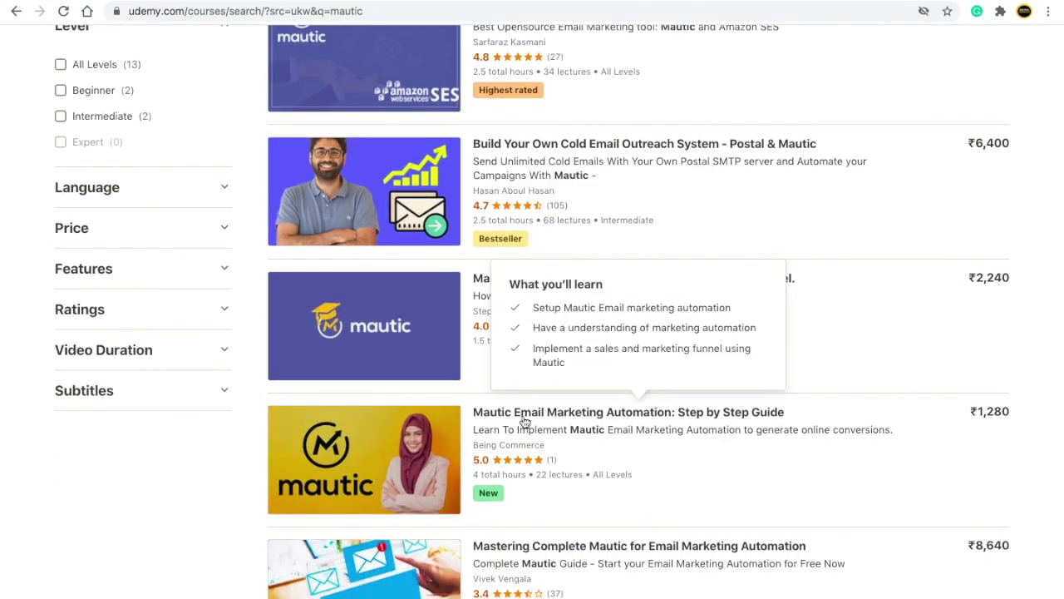
click(637, 421)
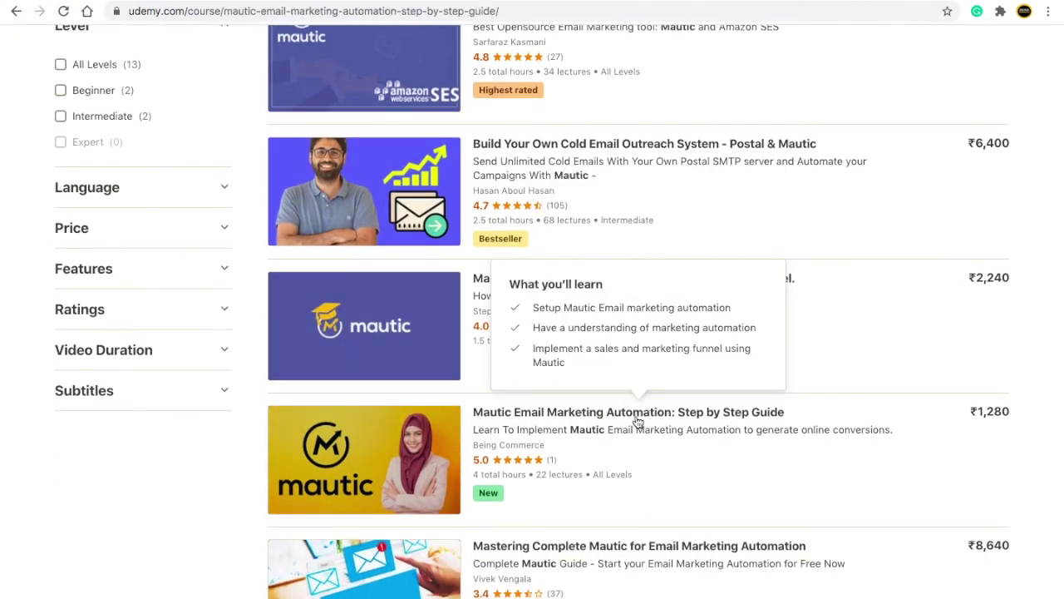